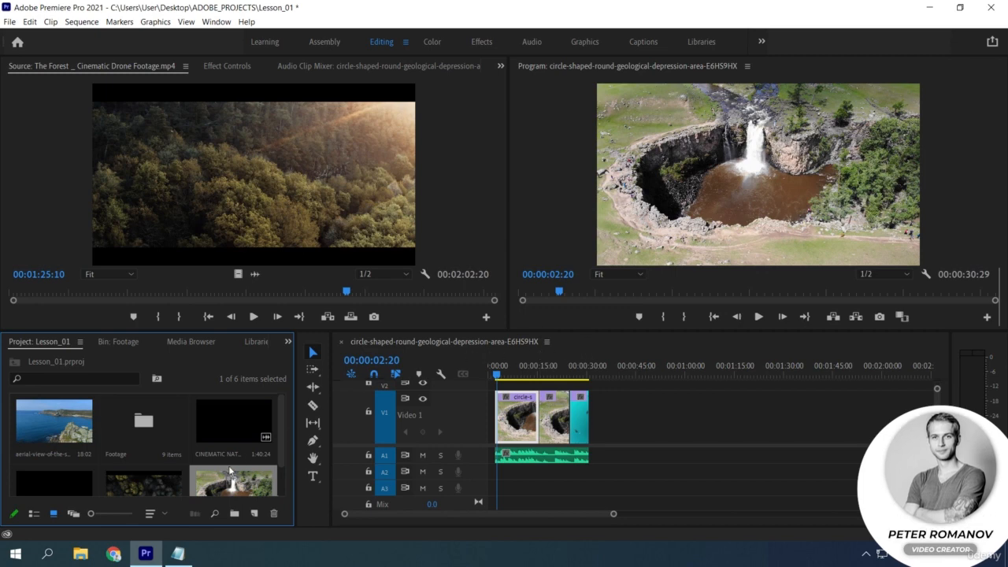
Enlarge the project area by raising its upper edge and open the Footage bin.
scroll(236, 457, "down", 1)
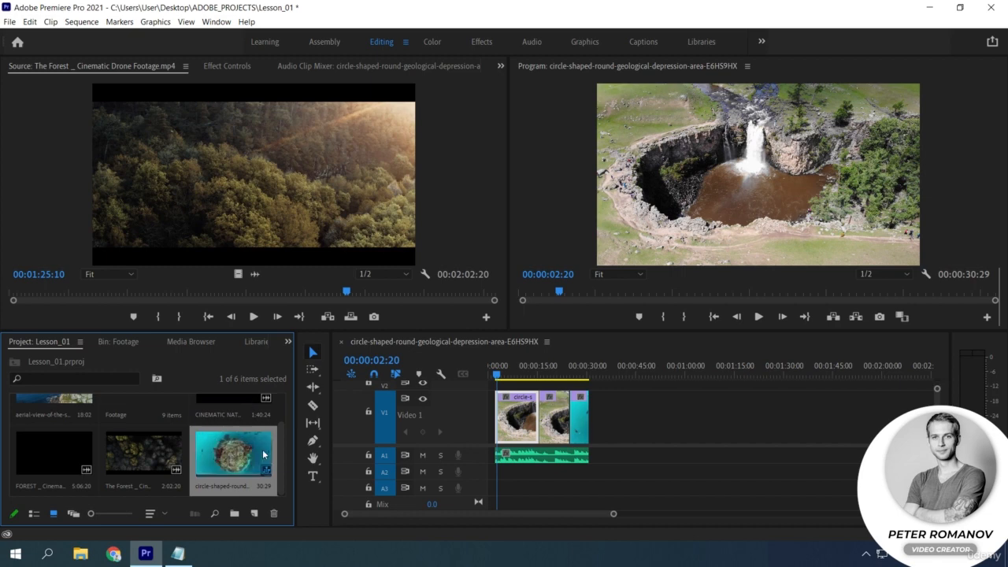
scroll(260, 453, "up", 1)
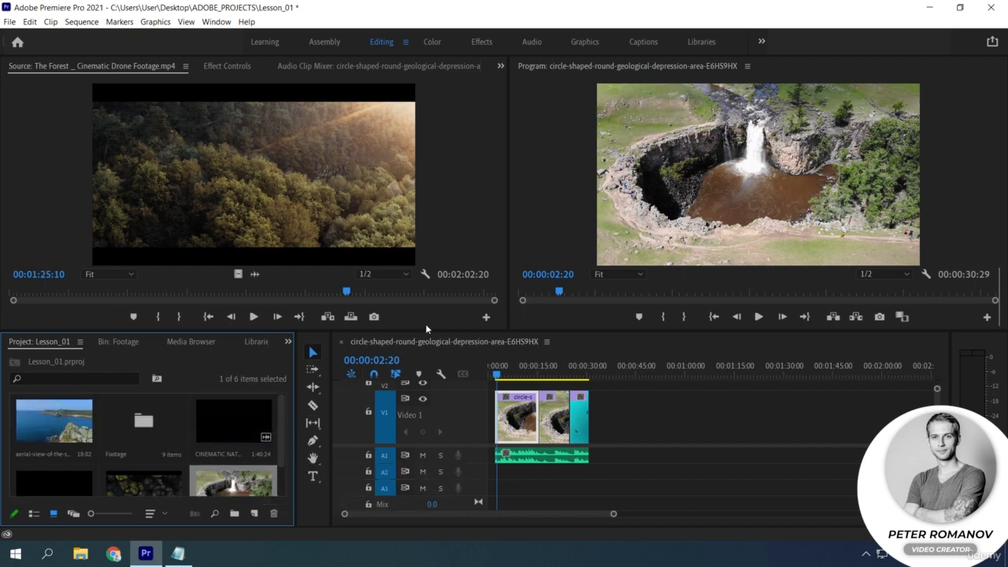
left_click_drag(428, 332, 426, 260)
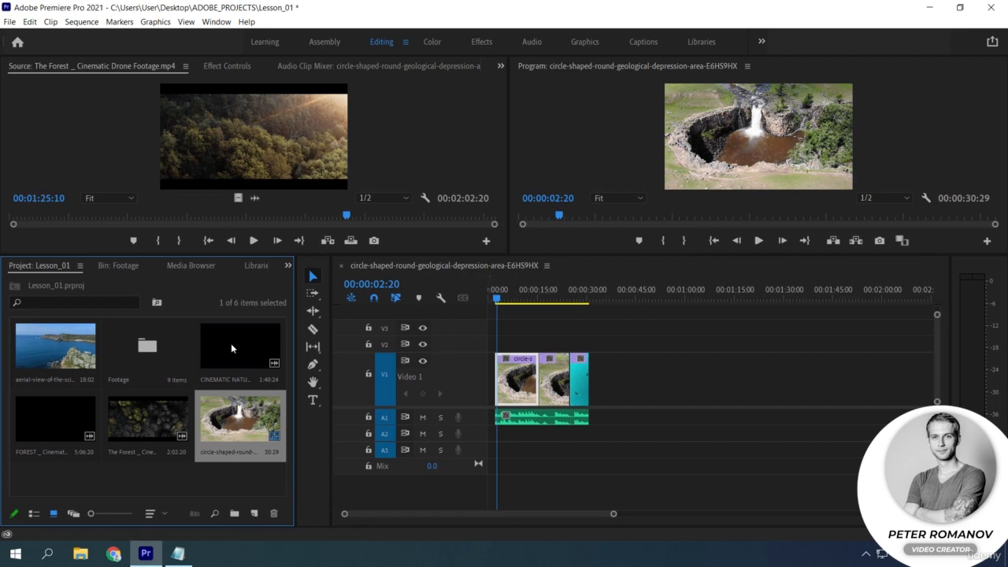
double_click(155, 351)
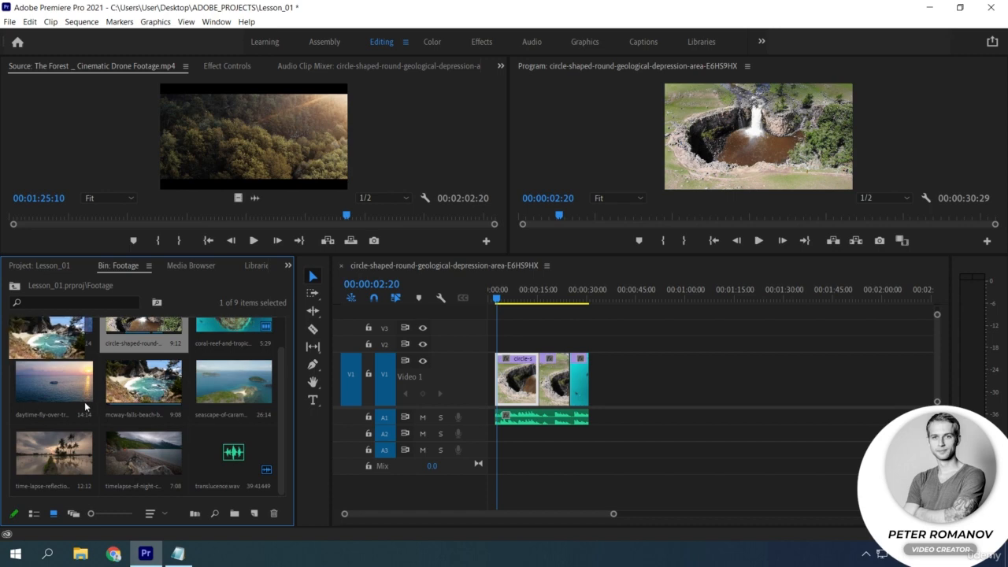
Check the file properties of the daytime fly-over clip in the Footage bin.
right_click(54, 383)
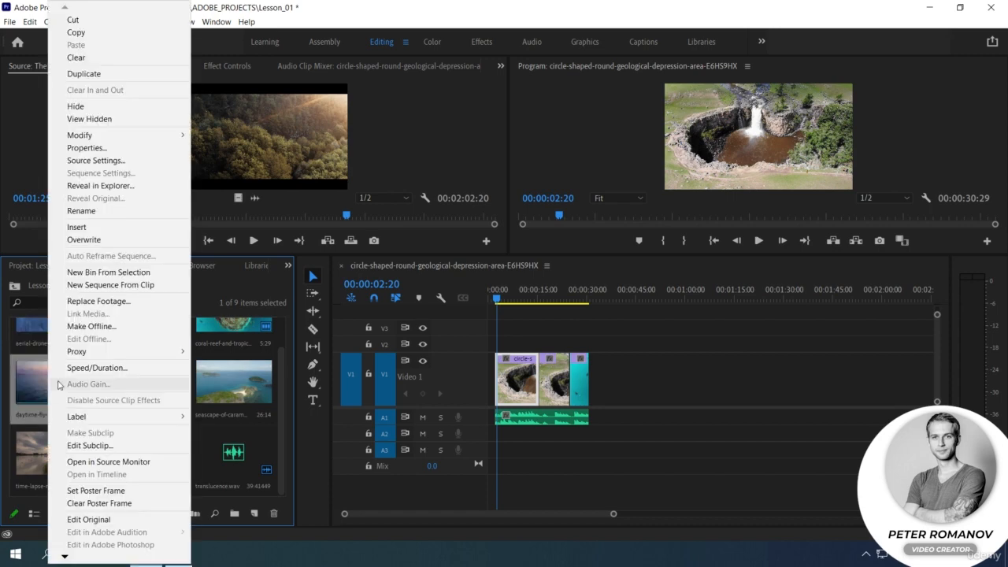
left_click(123, 148)
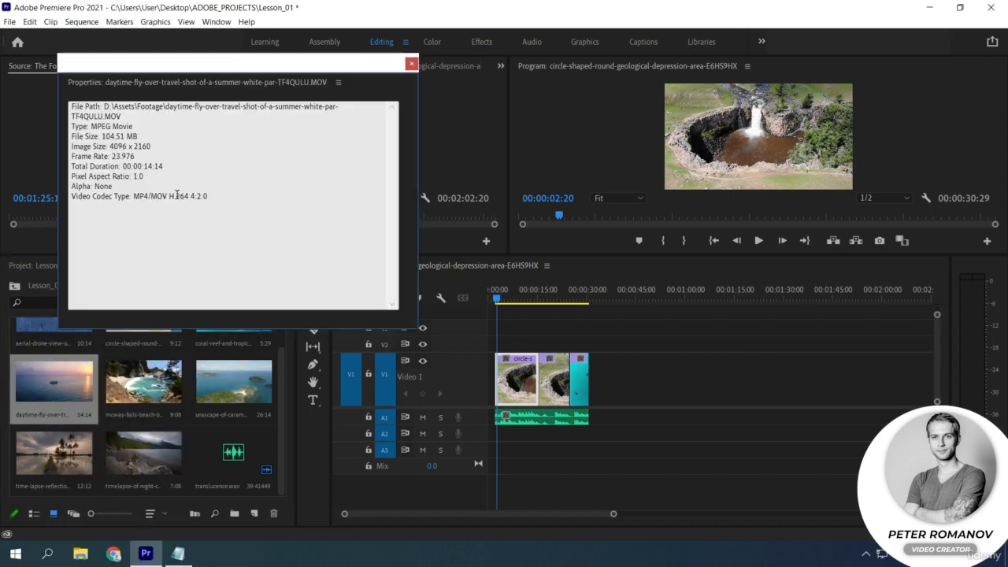
left_click(410, 64)
Preview the daytime fly-over clip in the Source Monitor and create a new sequence from it.
mouse_move(62, 386)
left_mouse_down()
mouse_move(584, 347)
mouse_move(253, 361)
mouse_move(50, 388)
left_mouse_up()
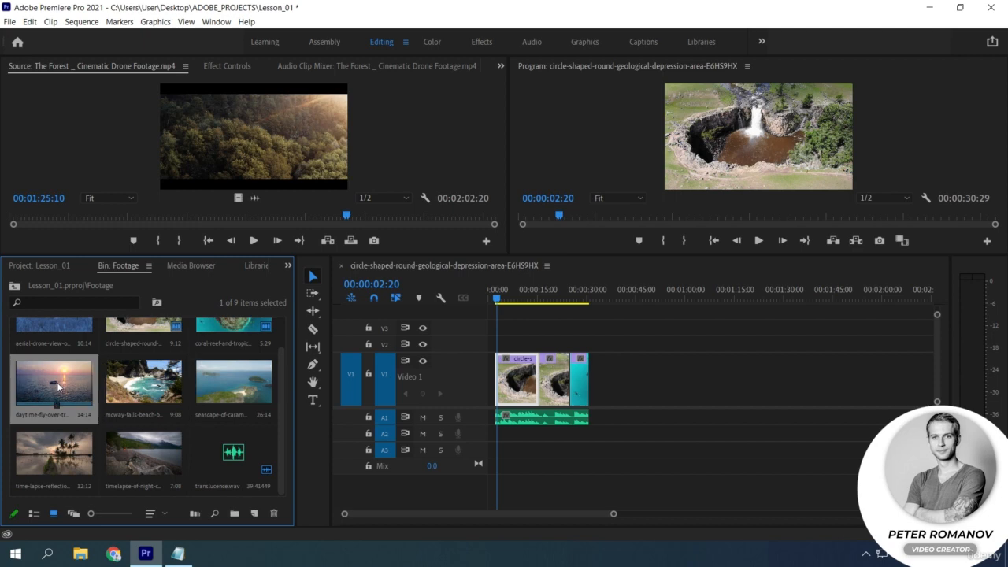
double_click(58, 386)
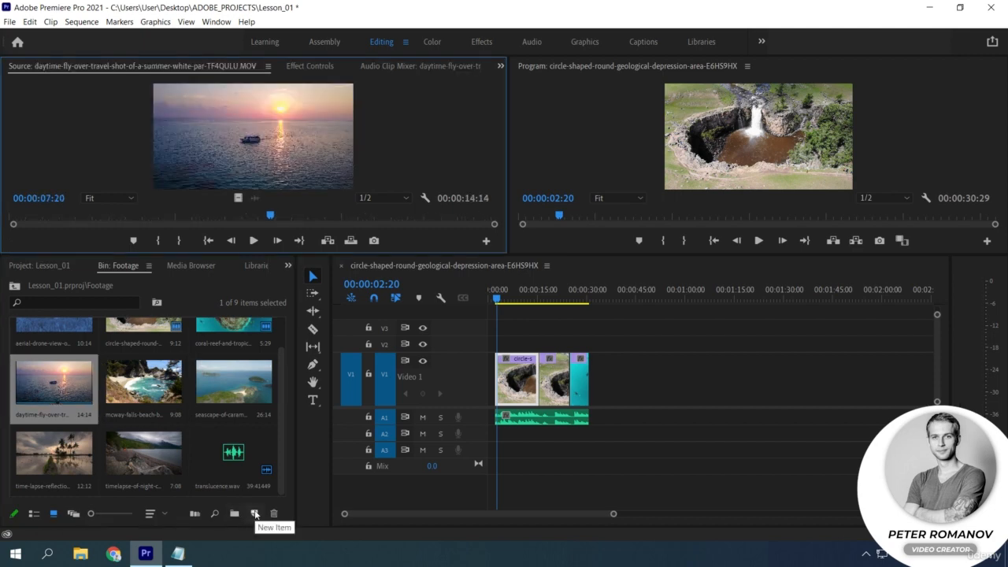
left_click(51, 383)
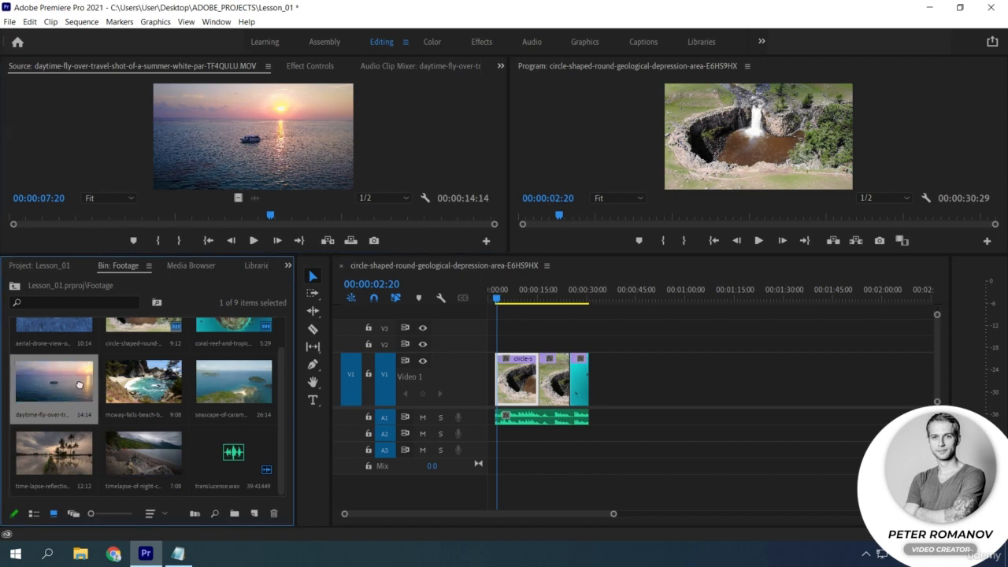
left_click_drag(78, 383, 256, 517)
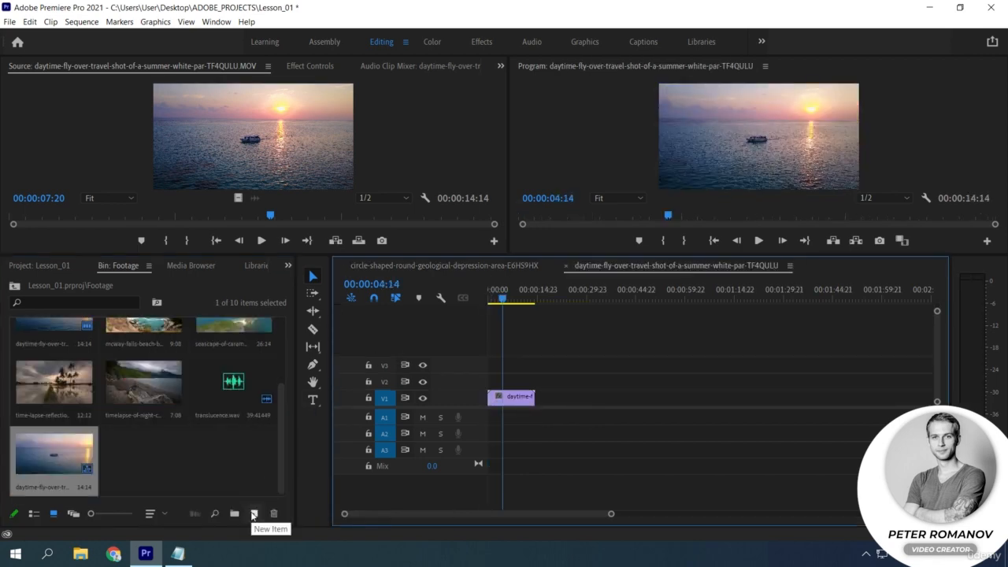
Start a new sequence and select the DSLR 1080p24 preset from the Digital SLR 1080p group.
left_click(254, 514)
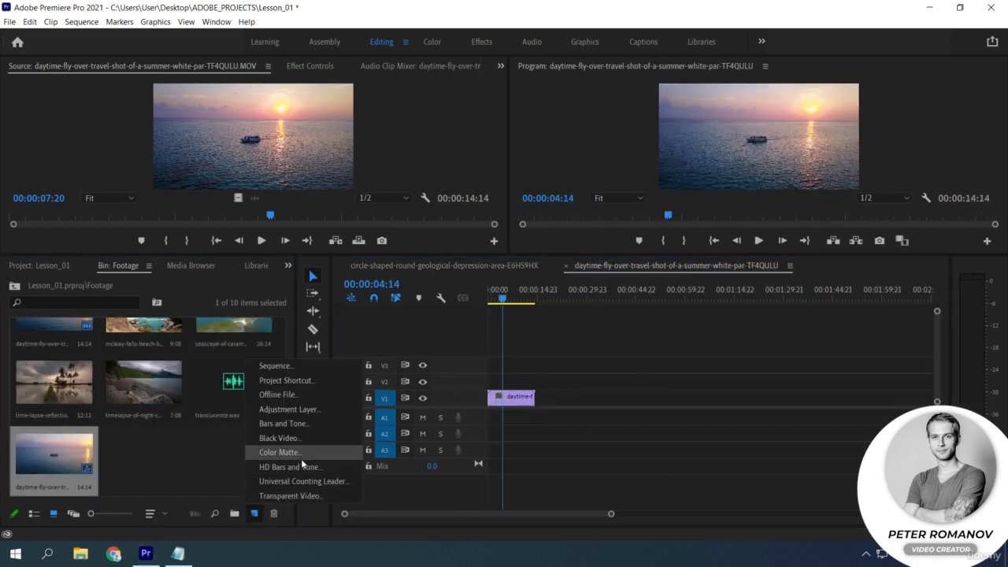
left_click(306, 365)
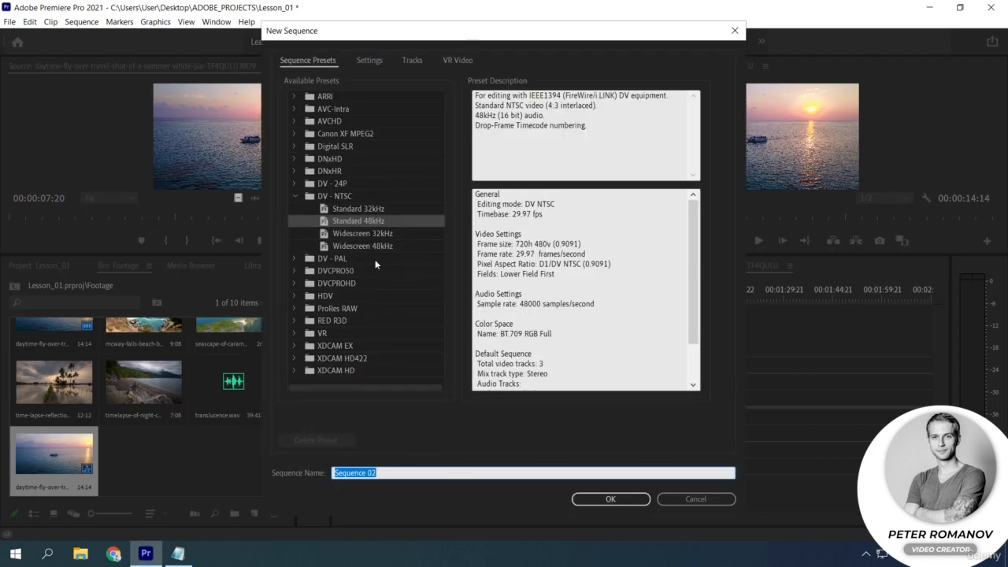
left_click(295, 195)
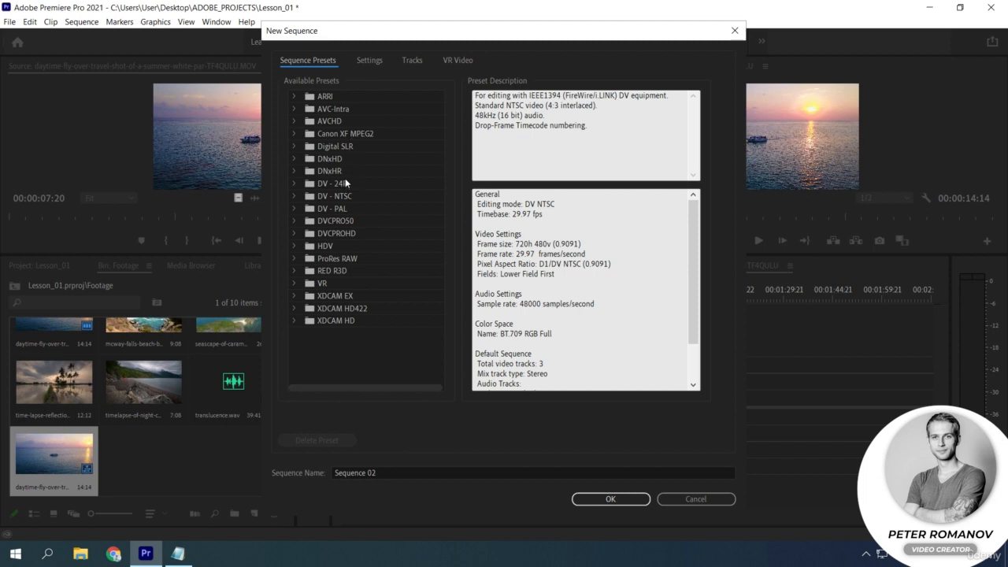
left_click(293, 146)
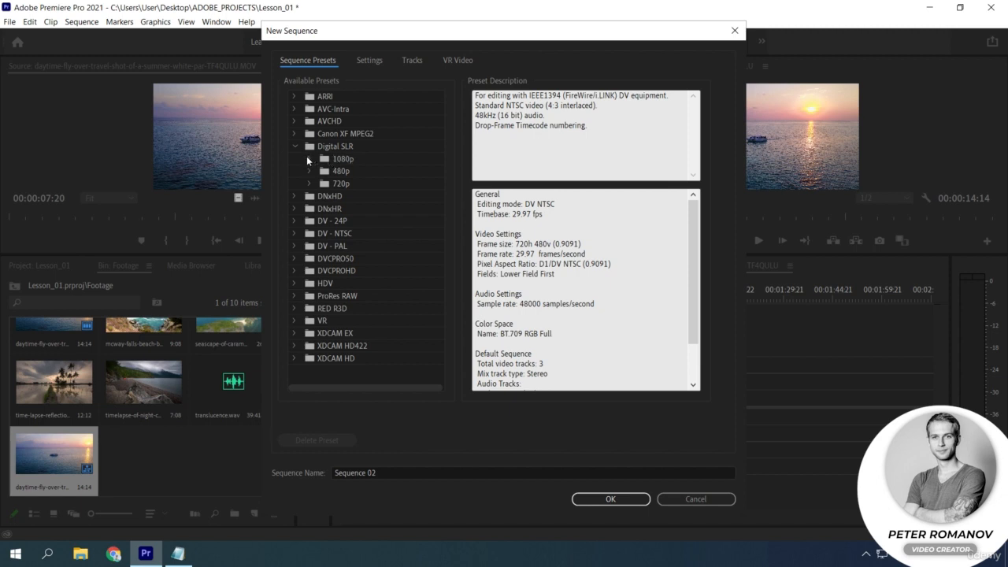
left_click(308, 158)
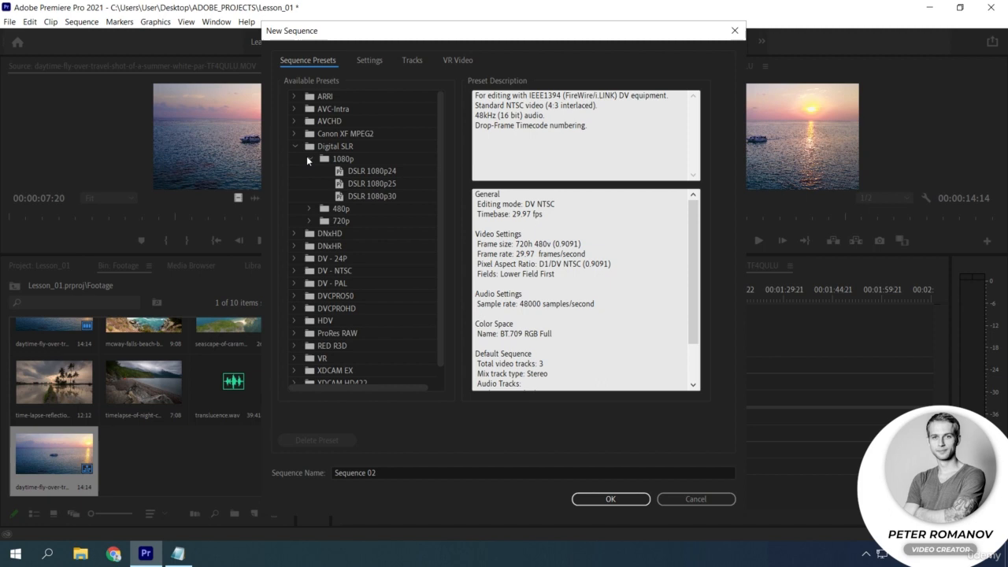
left_click(373, 173)
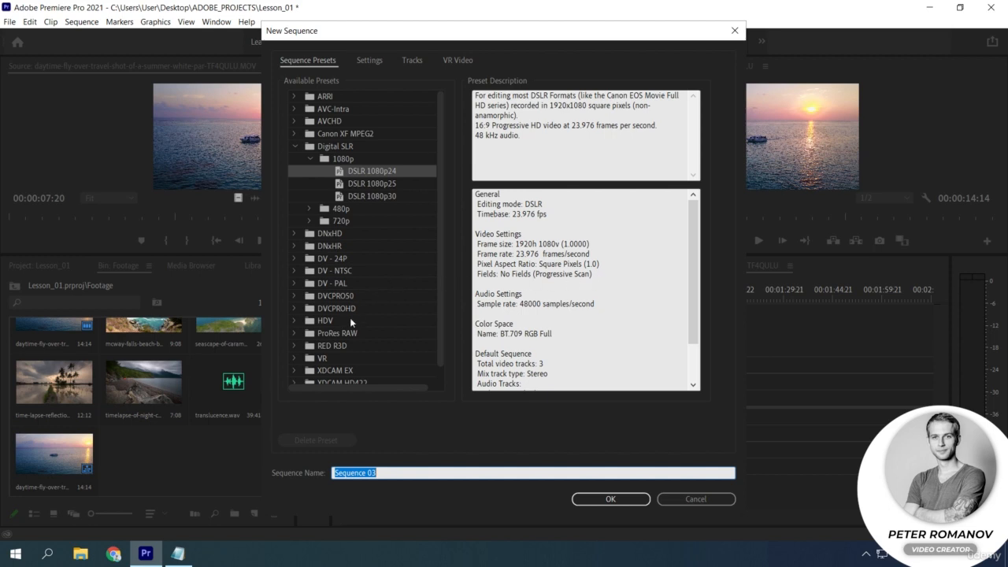
Select the XDCAM HD422 1080i25 preset for the new sequence.
scroll(349, 317, "down", 1)
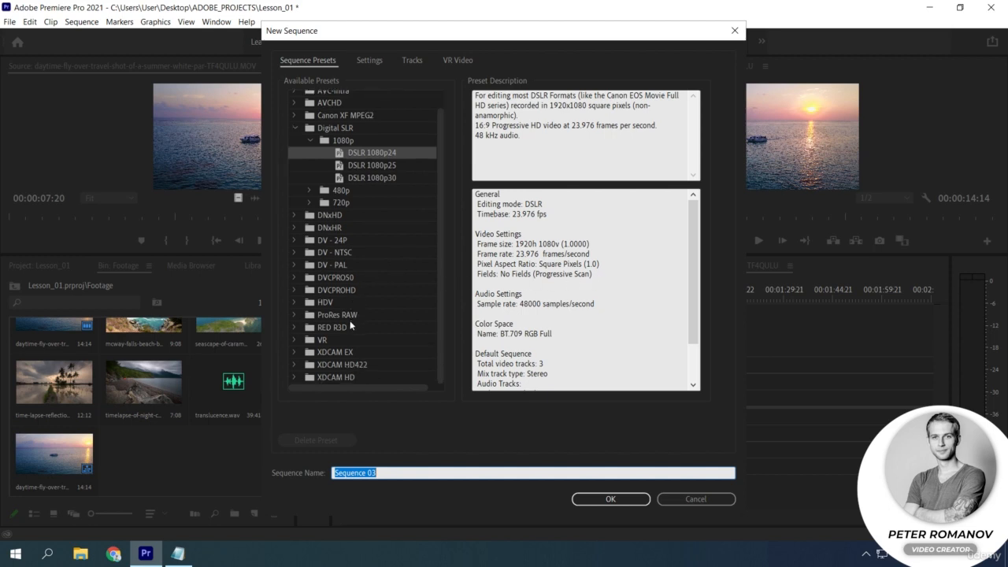
left_click(294, 364)
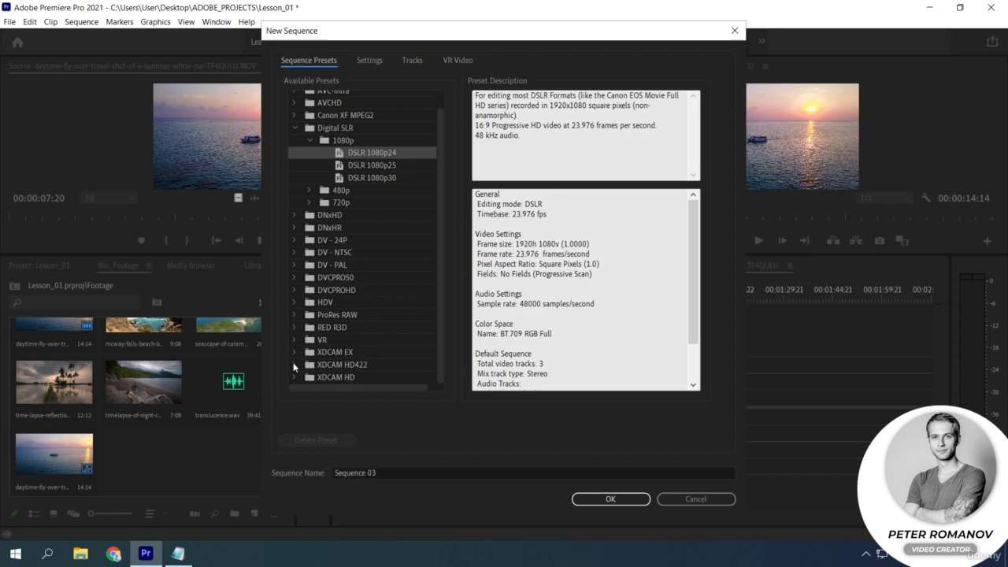
scroll(325, 356, "down", 2)
left_click(330, 339)
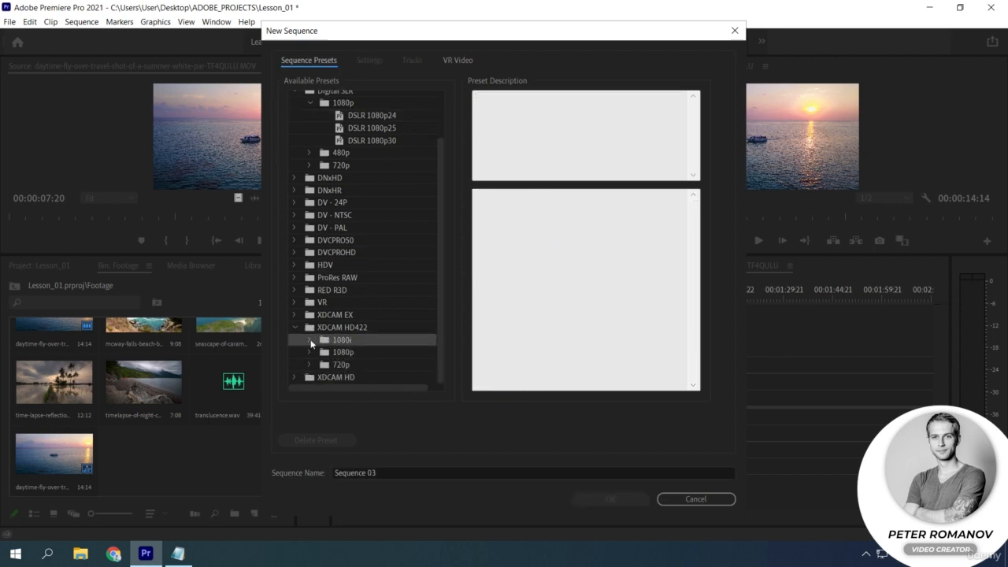
left_click(308, 340)
scroll(374, 334, "down", 1)
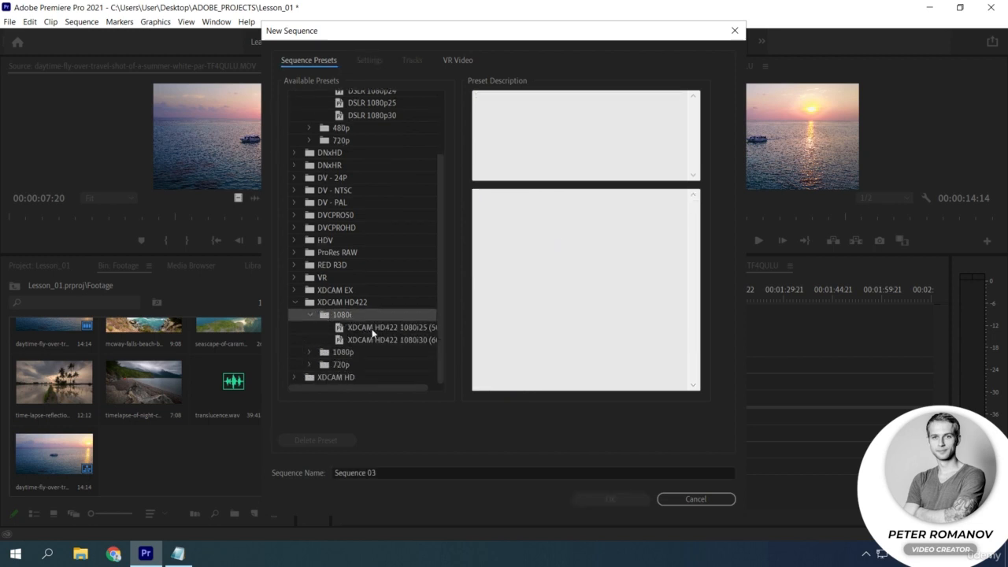
left_click(383, 327)
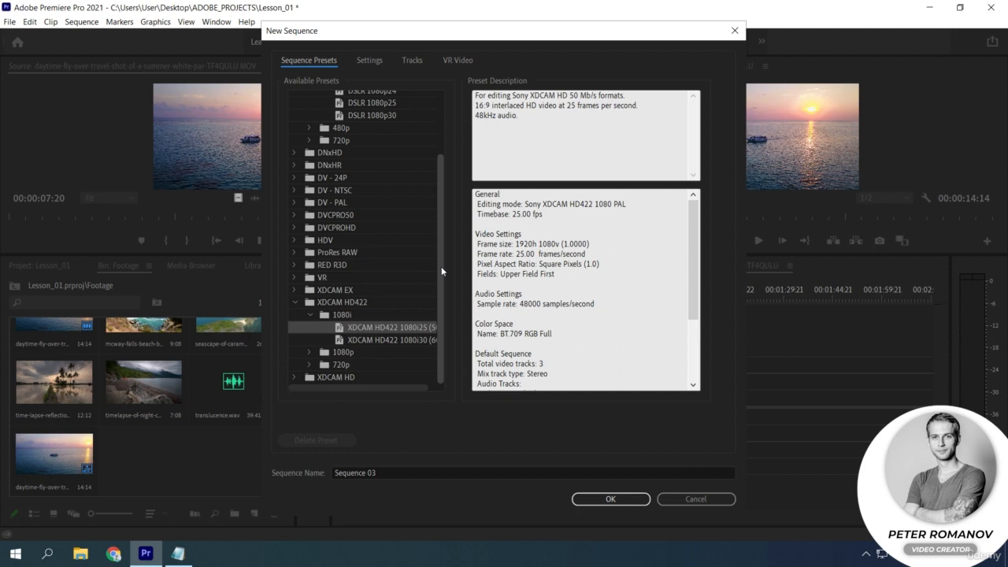
Collapse the XDCAM HD422 presets and select the XDCAM HD 1080i25 (50i) preset for the new sequence.
left_click(294, 377)
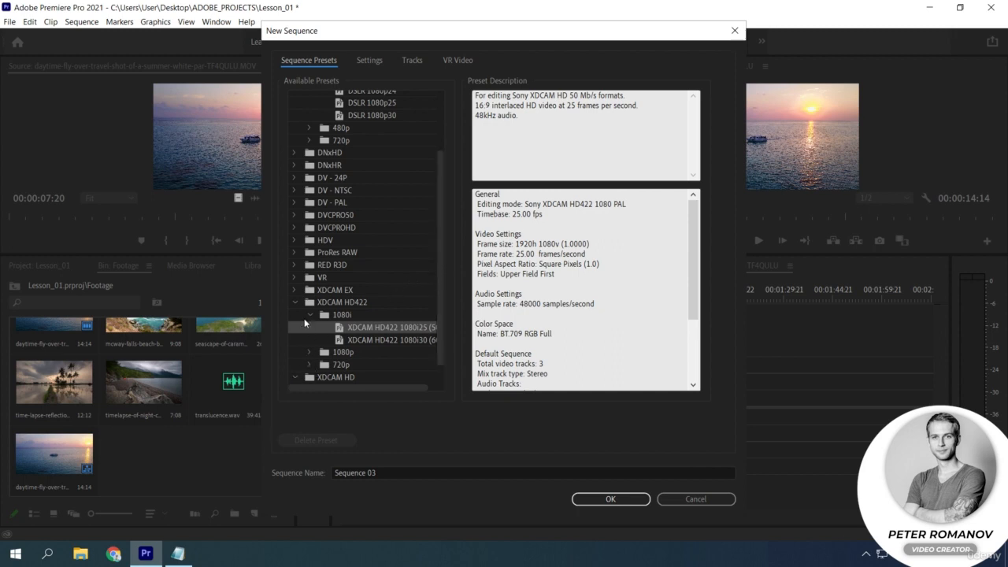
left_click(296, 302)
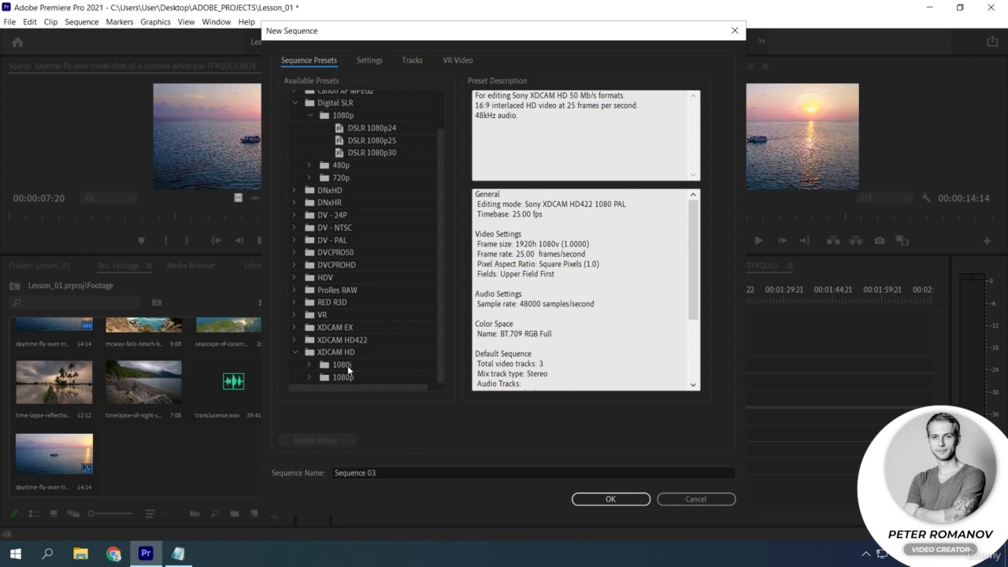
left_click(308, 365)
left_click(362, 378)
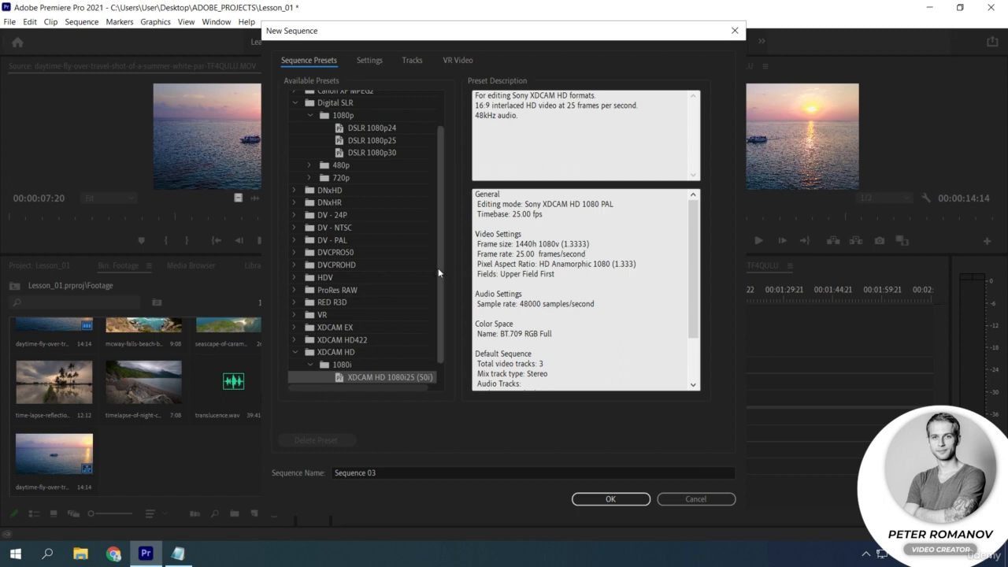
Collapse the expanded preset groups and select the DSLR 1080p25 preset from the Digital SLR 1080p group.
left_click_drag(441, 270, 443, 228)
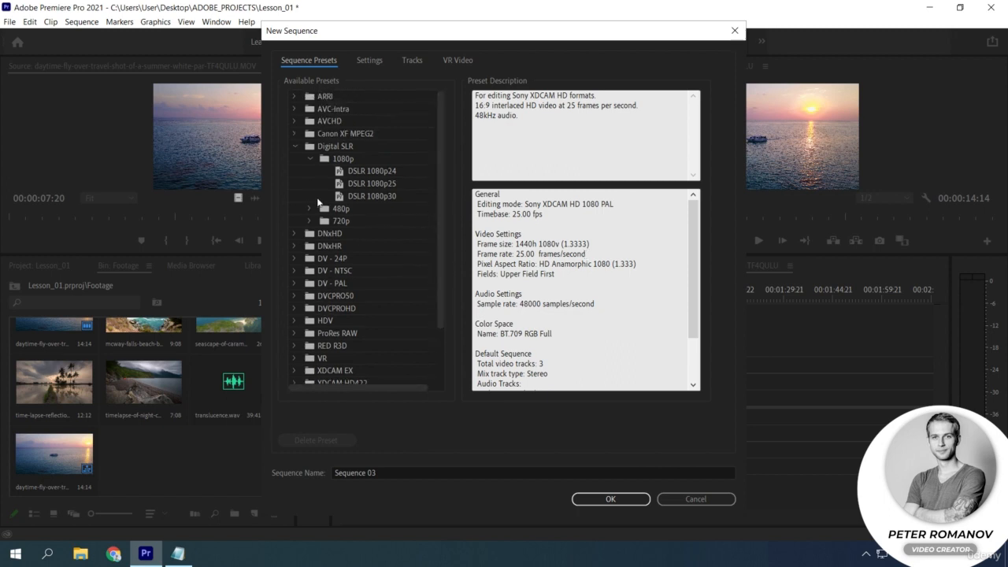
left_click(295, 145)
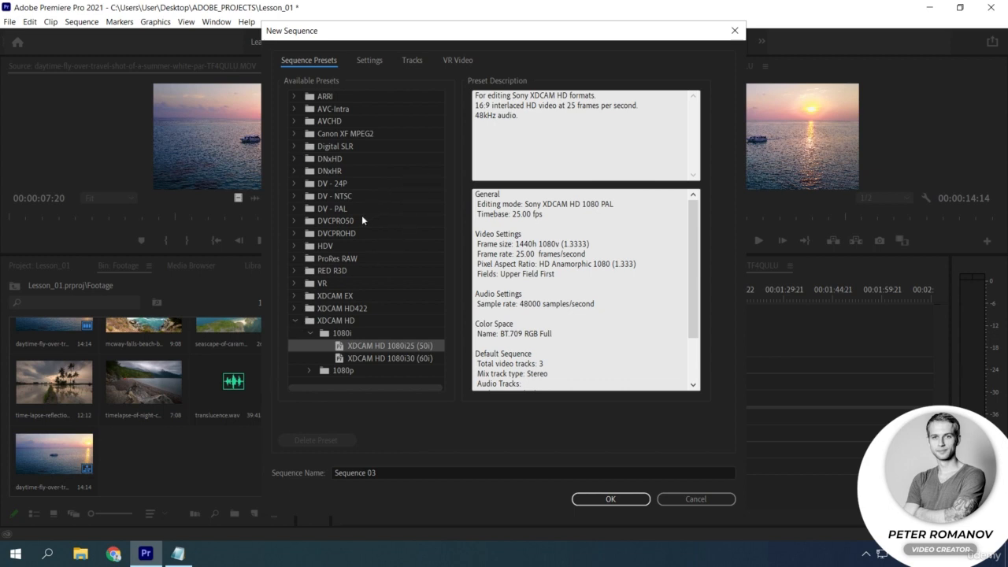
left_click(296, 320)
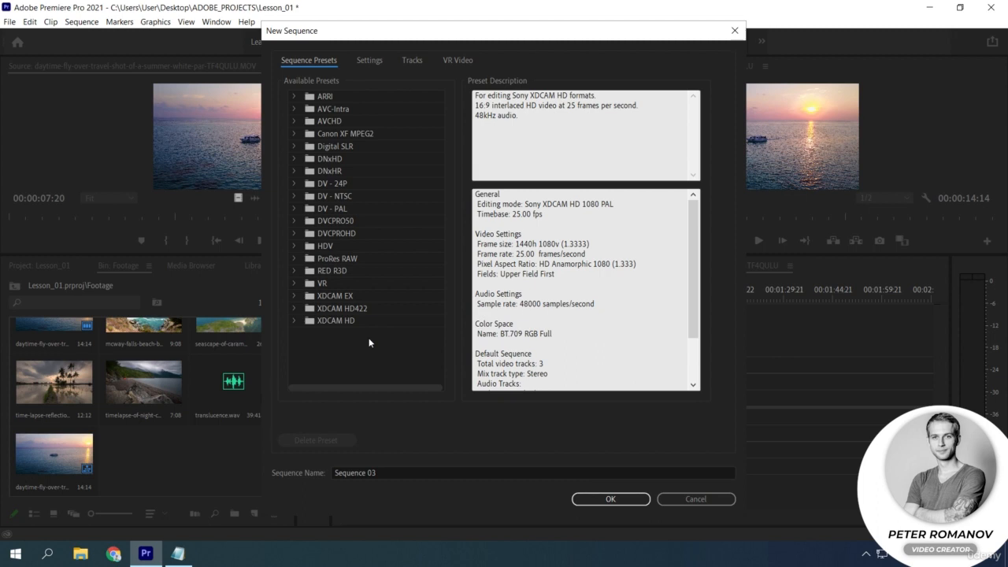
left_click(294, 145)
left_click(309, 158)
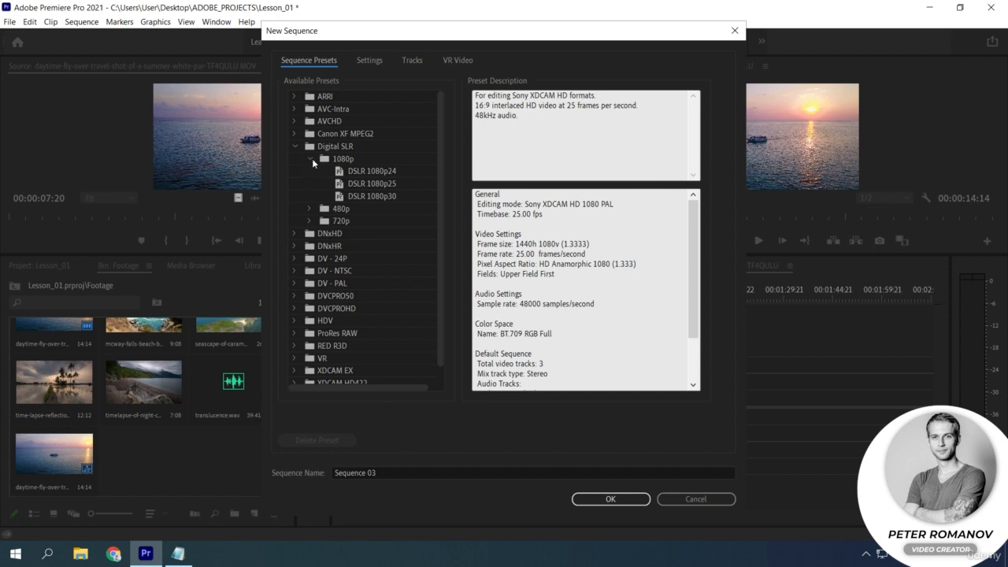
left_click(389, 184)
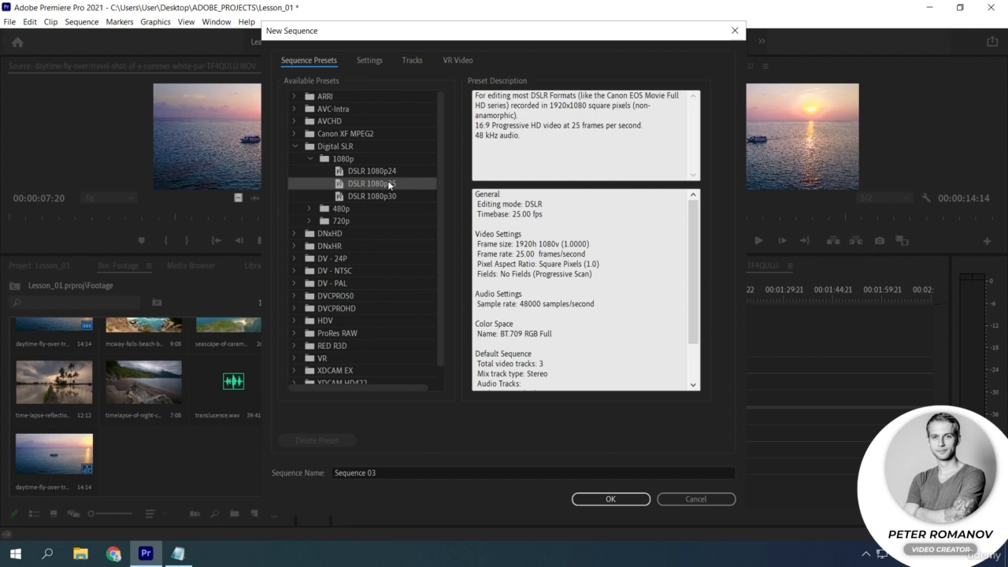
Set the new sequence's editing mode to Custom in its settings.
left_click(370, 60)
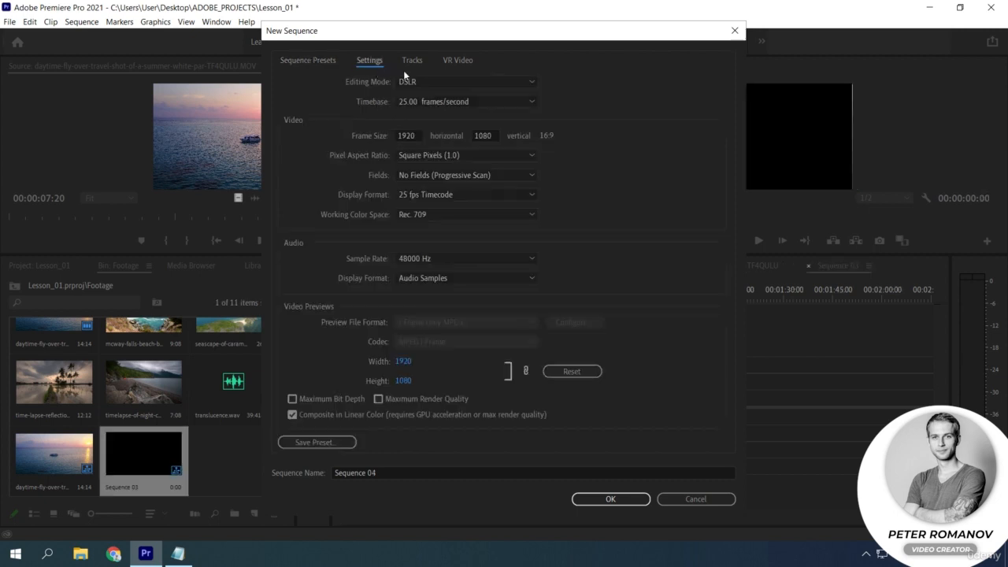
left_click(448, 82)
scroll(438, 110, "up", 5)
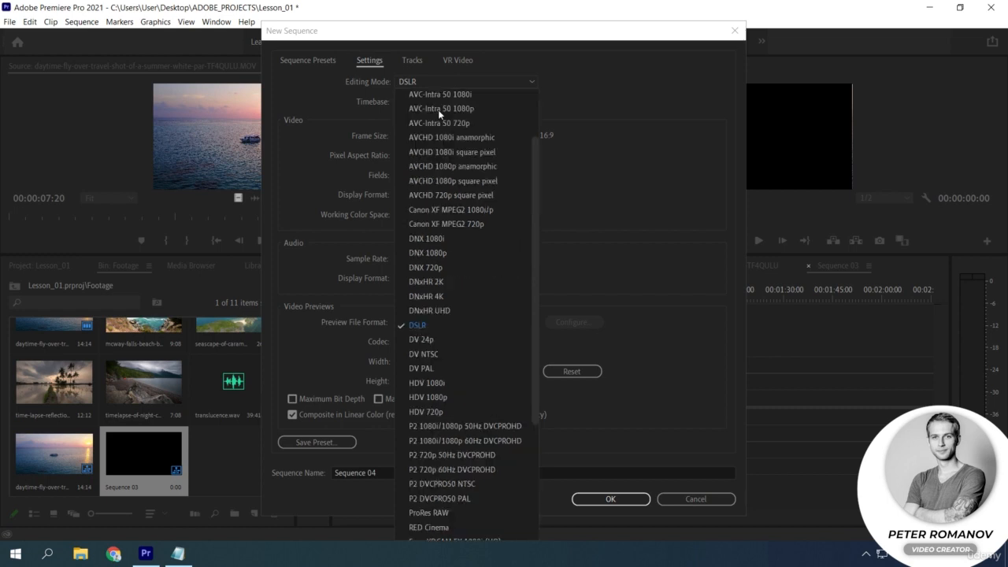
left_click(422, 96)
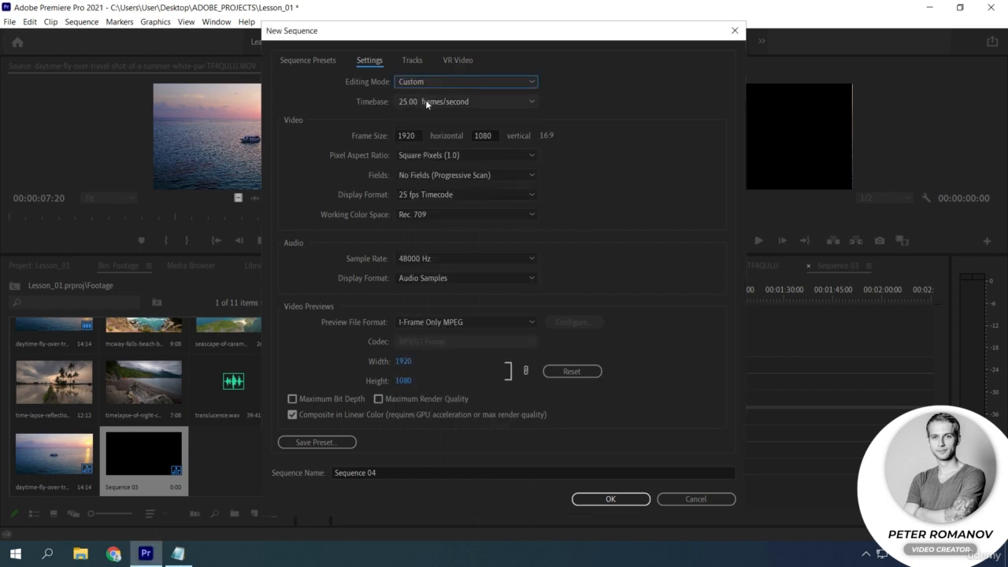
Set the video preview file format to QuickTime with the GoPro CineForm codec.
left_click(501, 323)
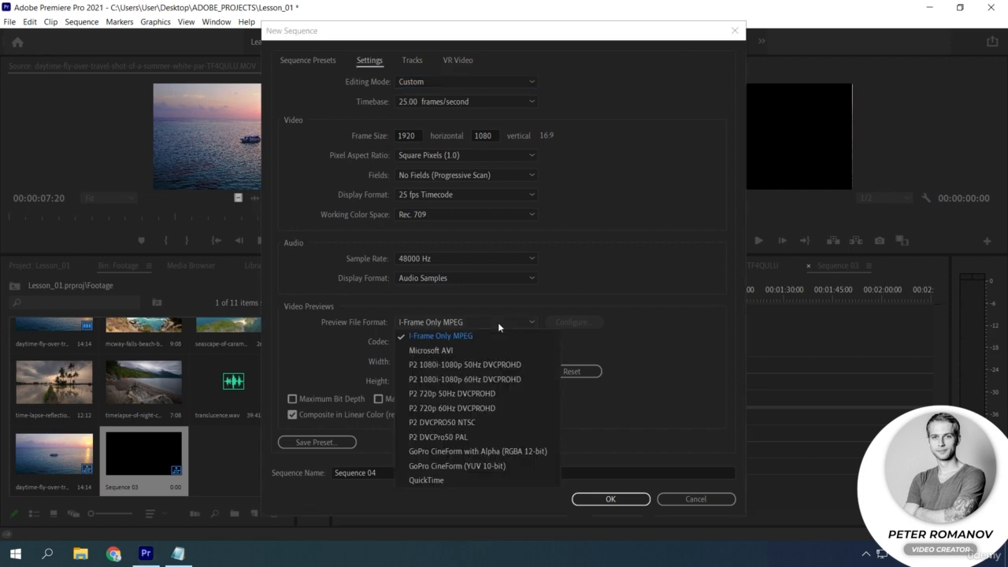
left_click(461, 479)
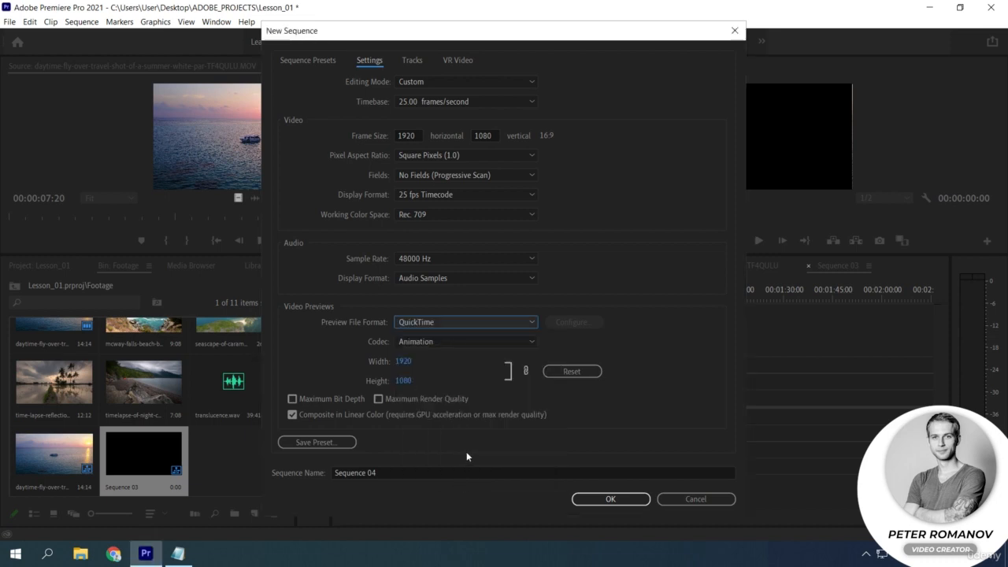
left_click(484, 340)
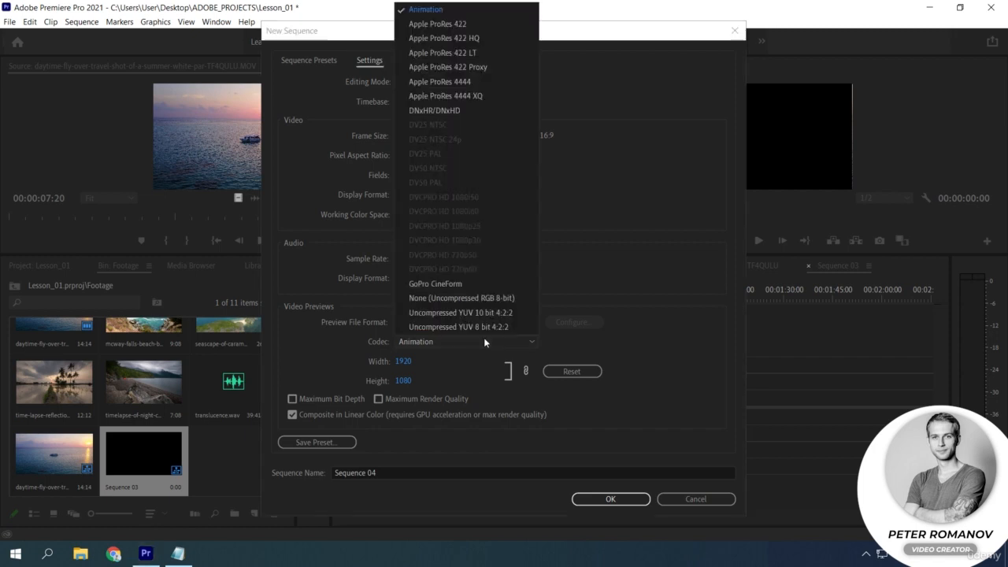
left_click(461, 283)
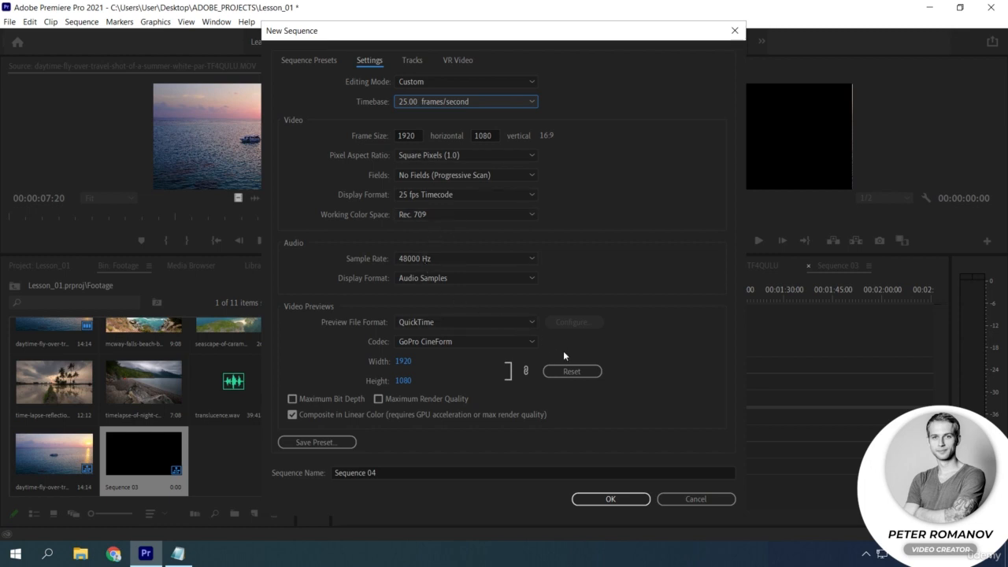
Set the video preview height to 540, and reset the preview dimensions.
left_click(405, 386)
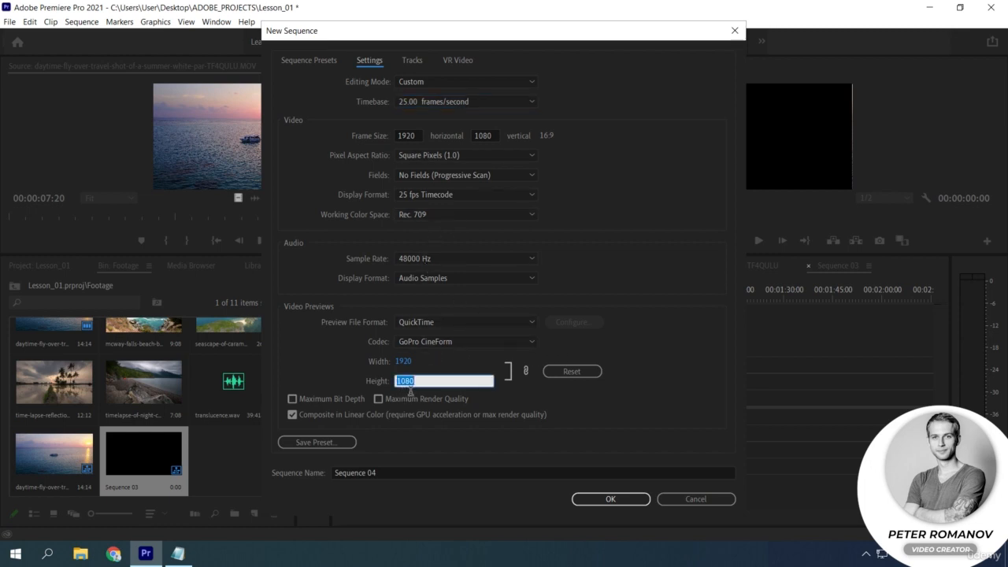
key("BackSpace")
type("540")
key("Return")
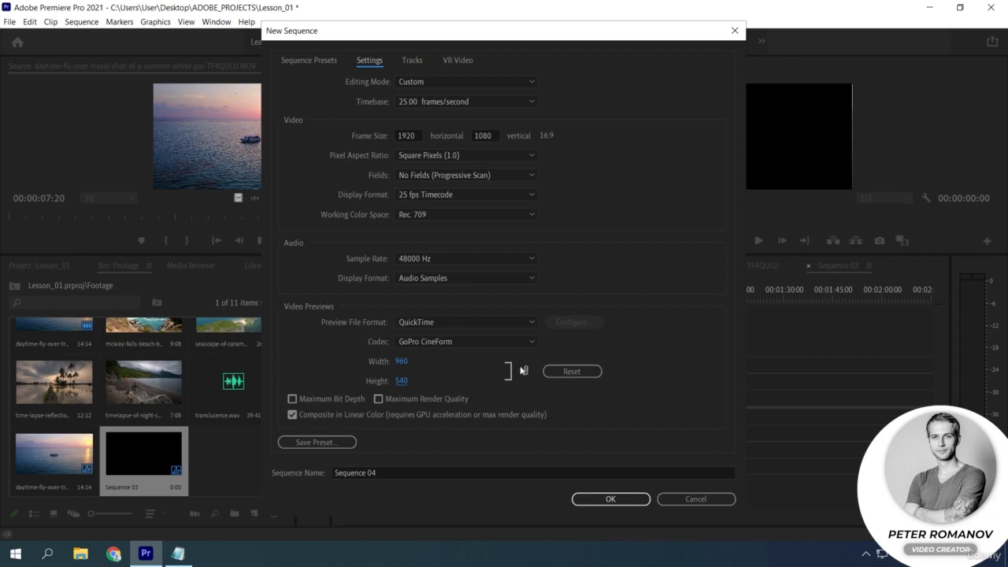
left_click(585, 373)
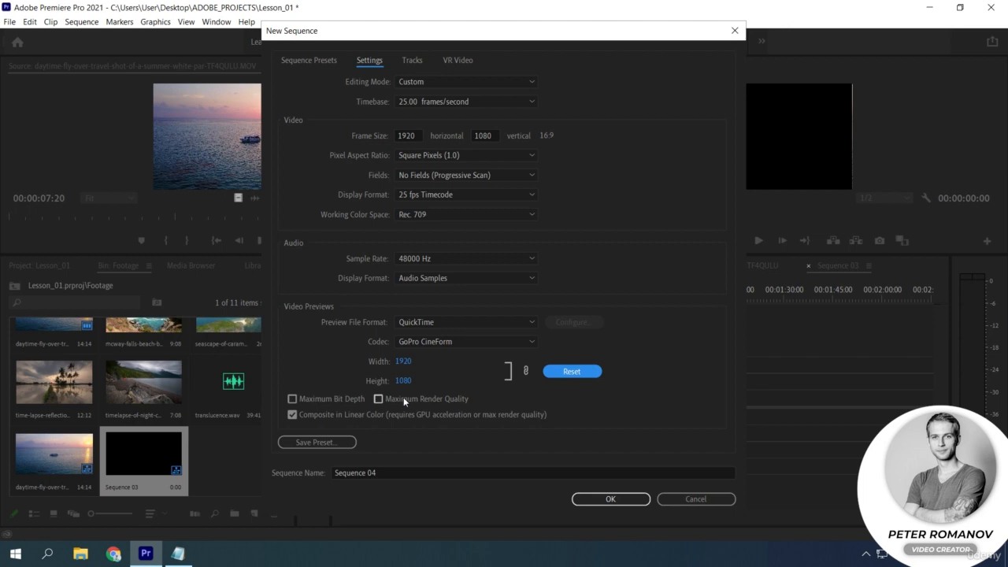
Enable Maximum Bit Depth and Maximum Render Quality for the video previews, and disable both options again.
left_click(293, 398)
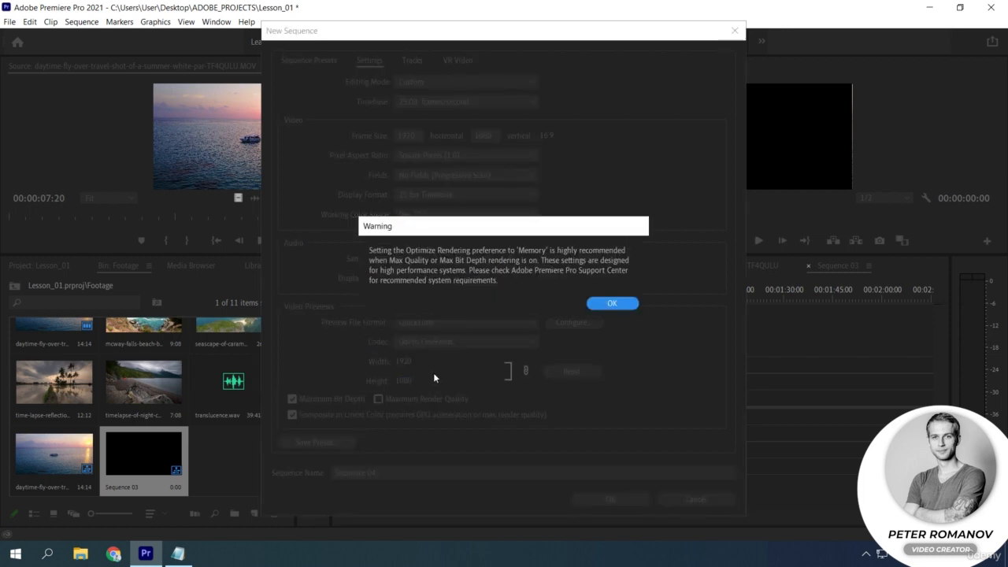
left_click(612, 304)
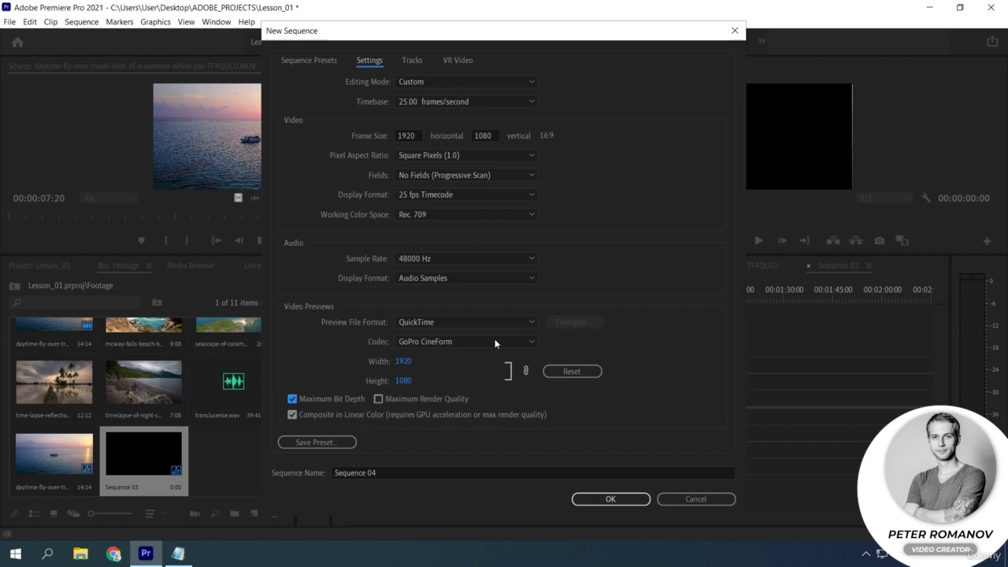
left_click(381, 398)
left_click(612, 305)
left_click(378, 398)
left_click(292, 399)
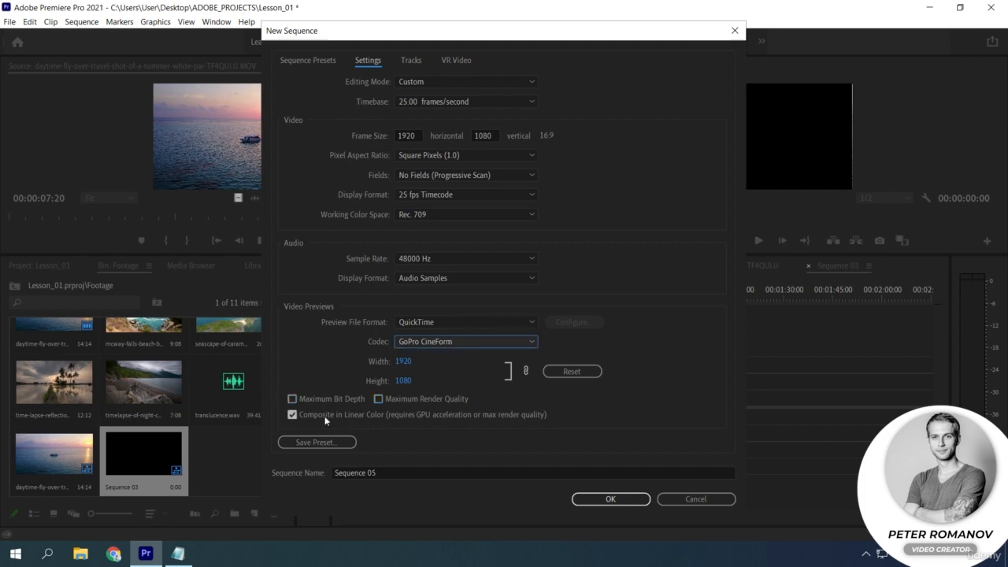
Save the settings as a sequence preset named "FullHD GoPro" with the two-line description "1920*1080 1.0" and "Codec GoProCineFrom".
left_click(331, 441)
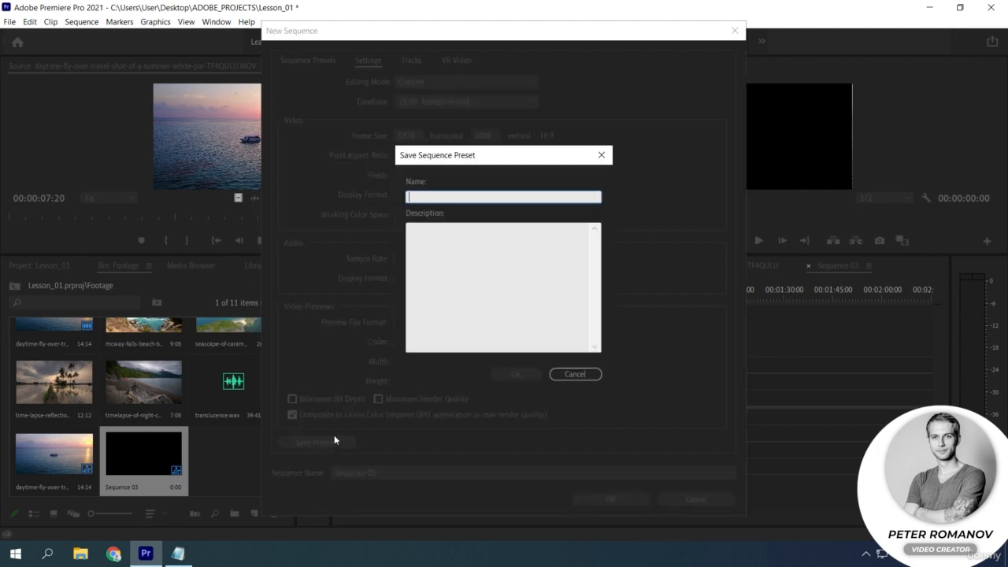
type("Full")
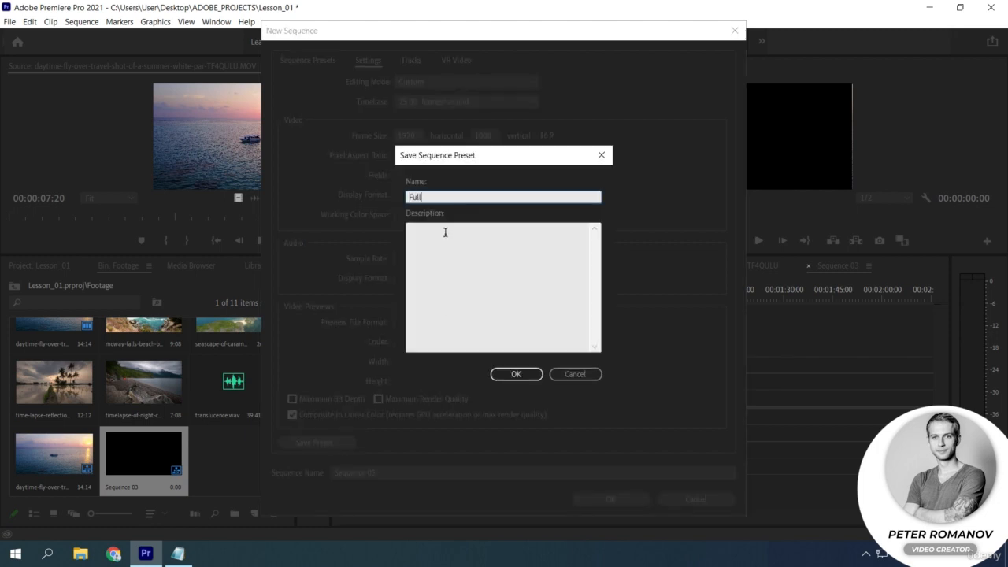
type("HD GoPro")
left_click(446, 233)
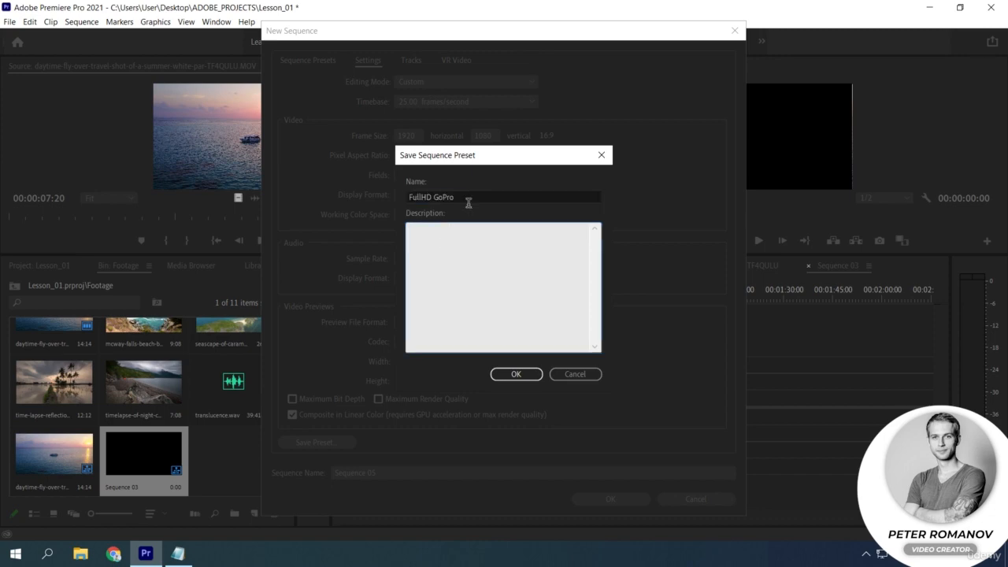
type("1920*1080 1.0")
key("Return")
type("Codec GoPro")
left_click_drag(508, 160, 620, 173)
type("CineFrom")
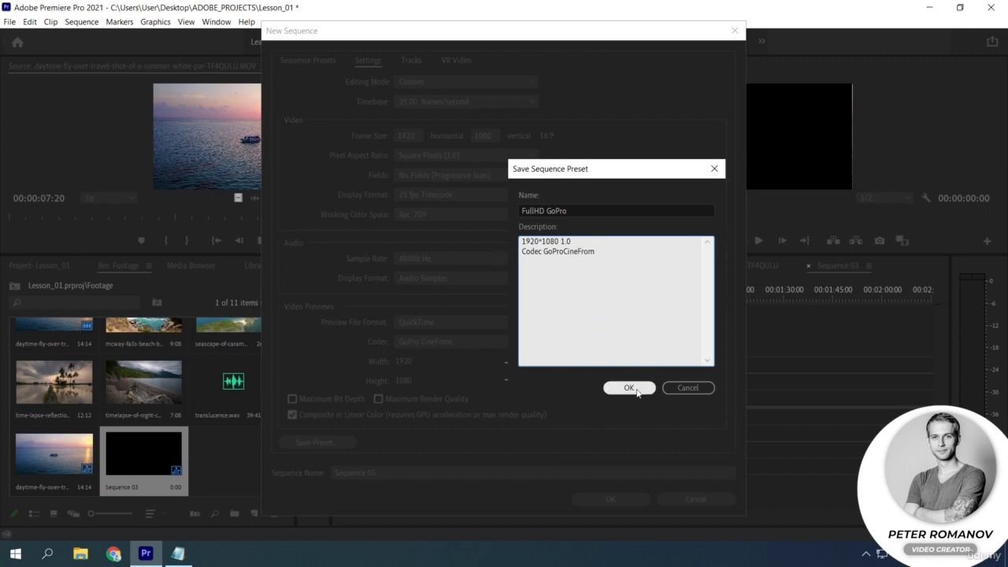
left_click(634, 387)
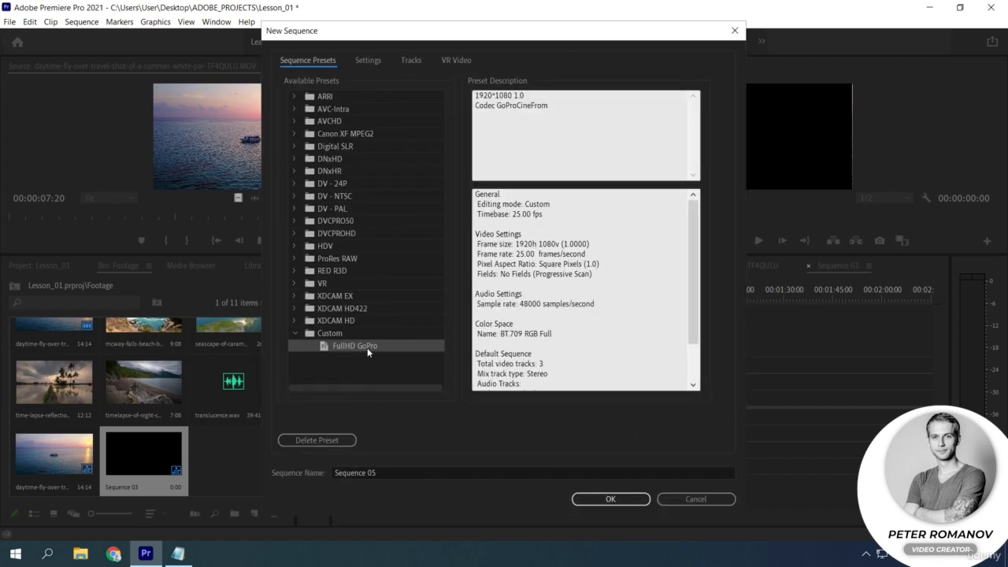
Try the Mono and 5.1 audio mixes for the new sequence's tracks, and set the mix to Multichannel.
left_click(368, 62)
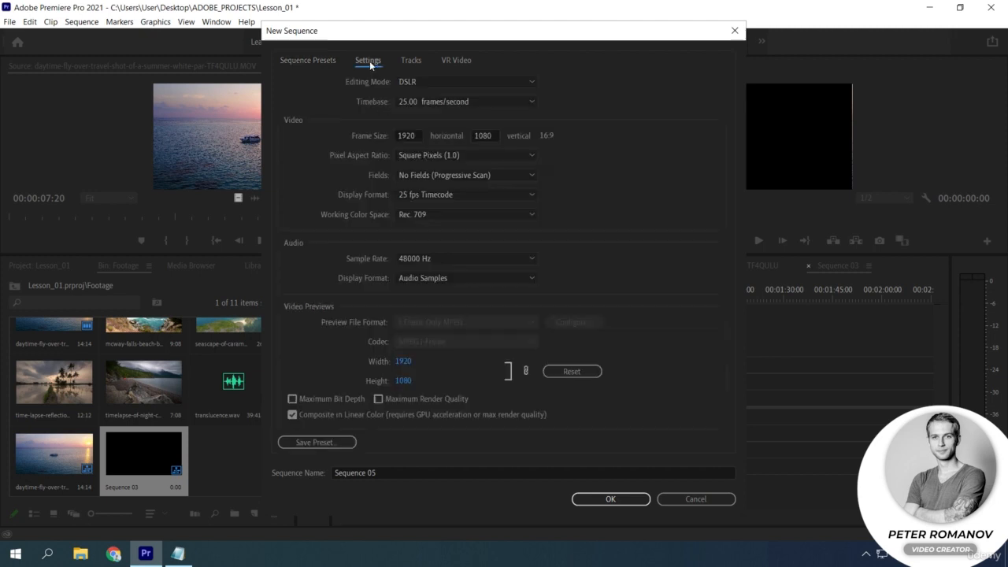
left_click(411, 61)
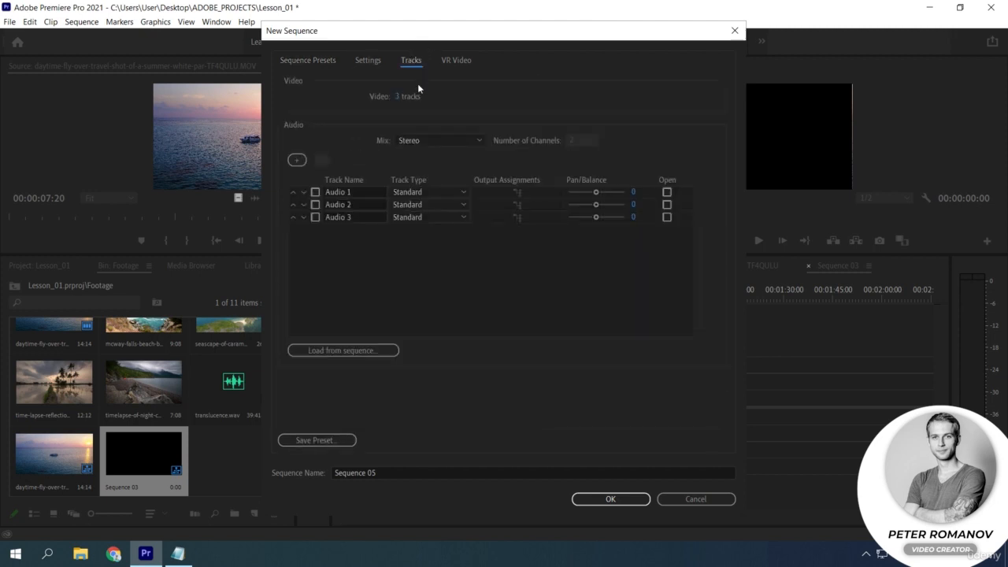
left_click(458, 139)
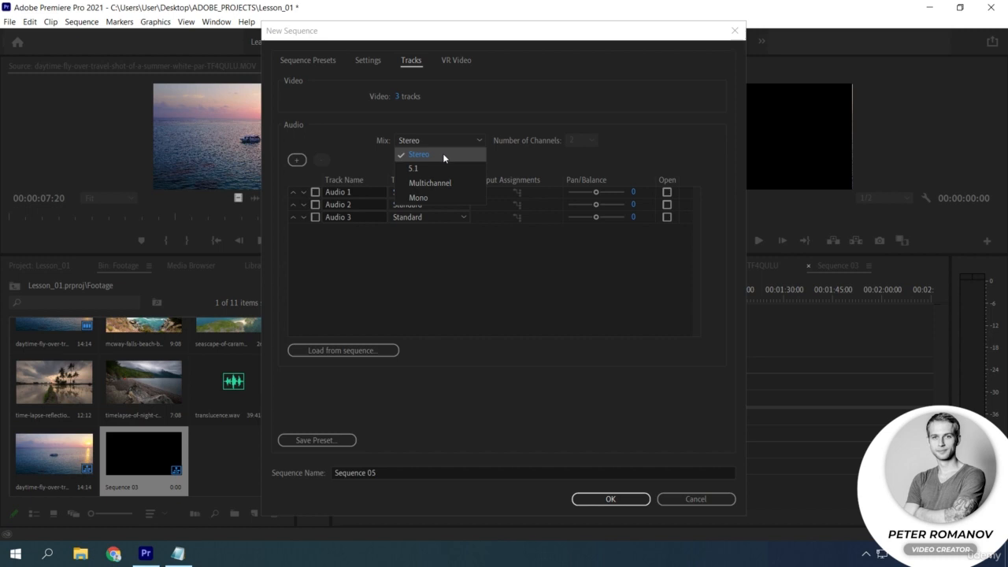
left_click(431, 199)
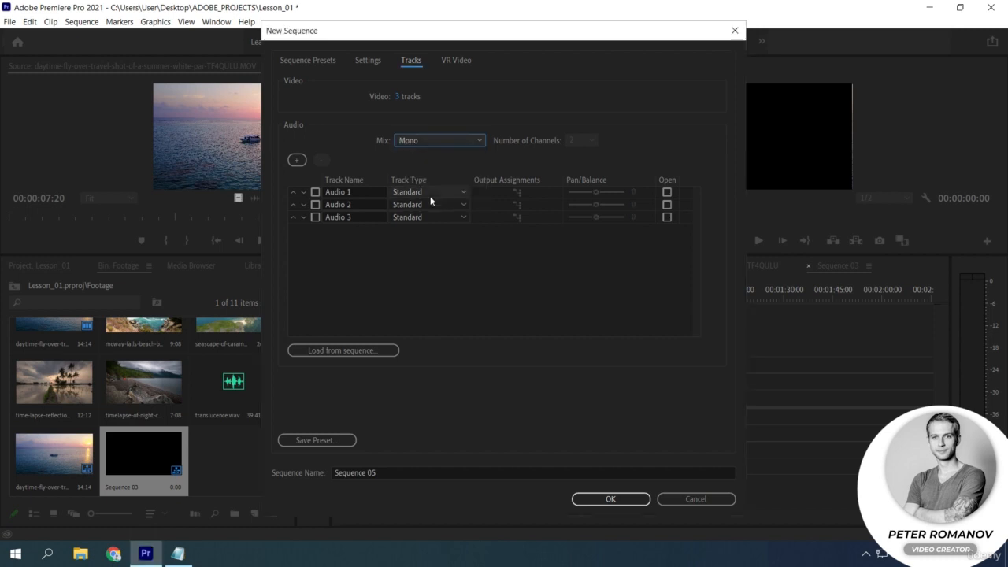
left_click(445, 139)
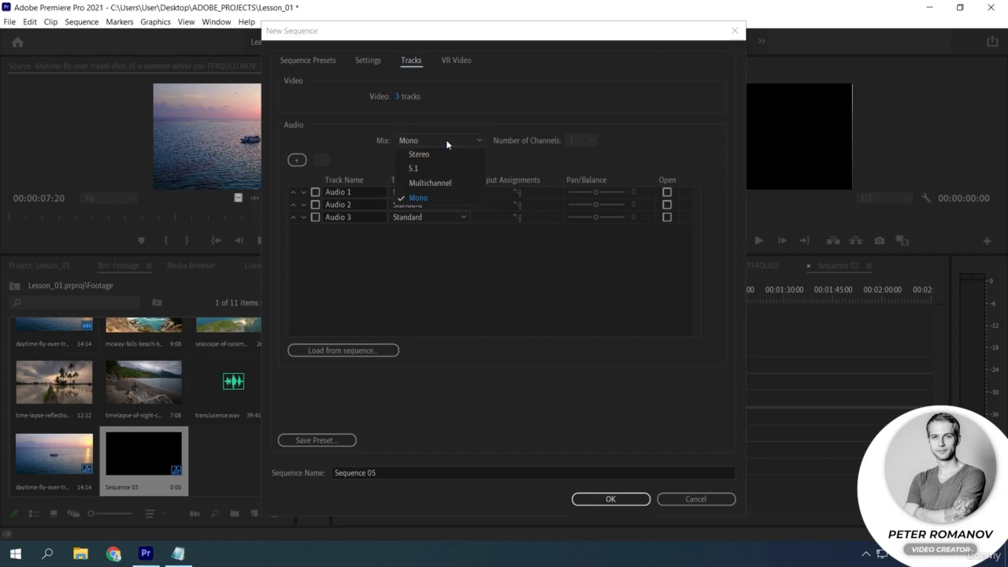
left_click(440, 169)
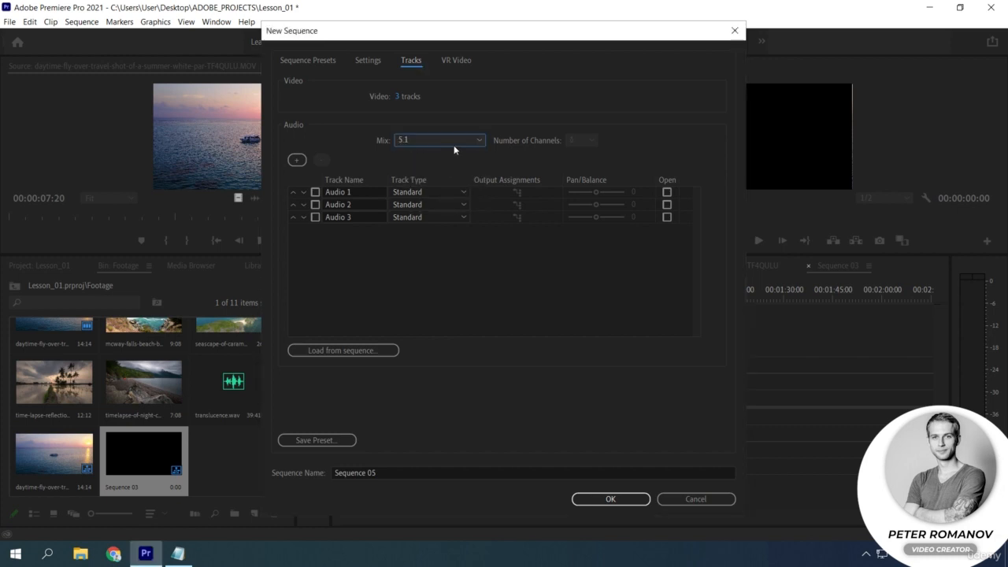
left_click(450, 139)
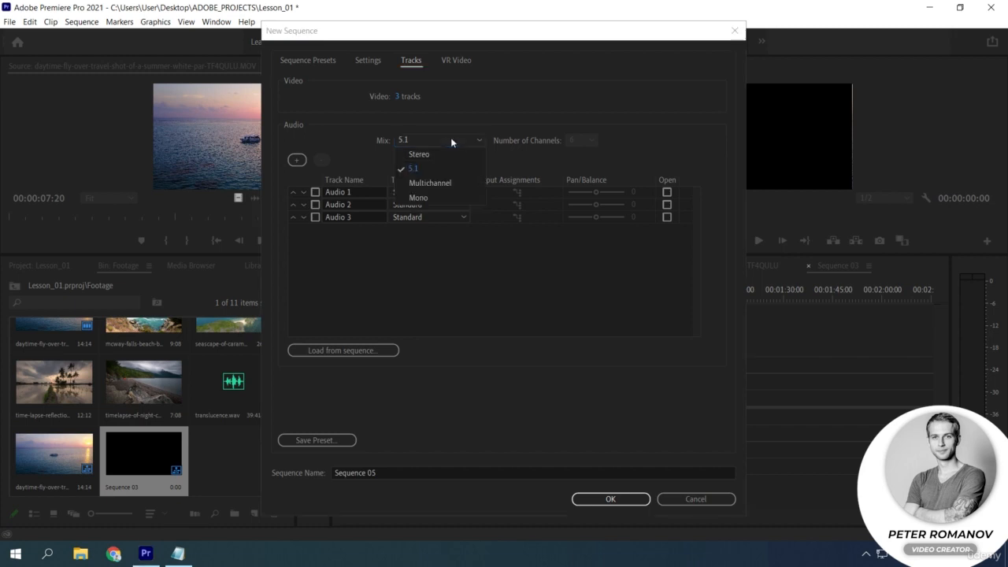
left_click(439, 183)
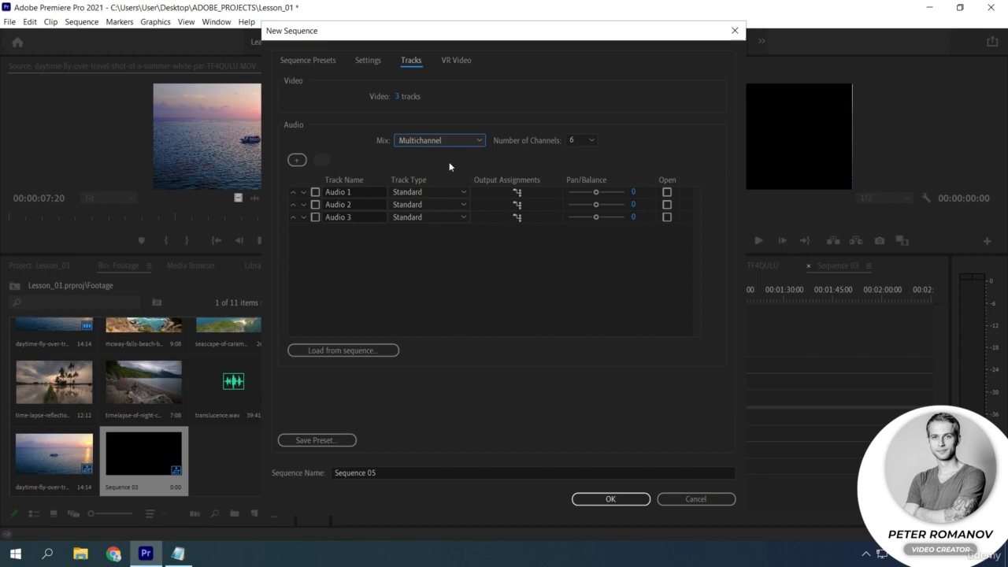
Examine the VR projection options for the new sequence.
left_click(463, 60)
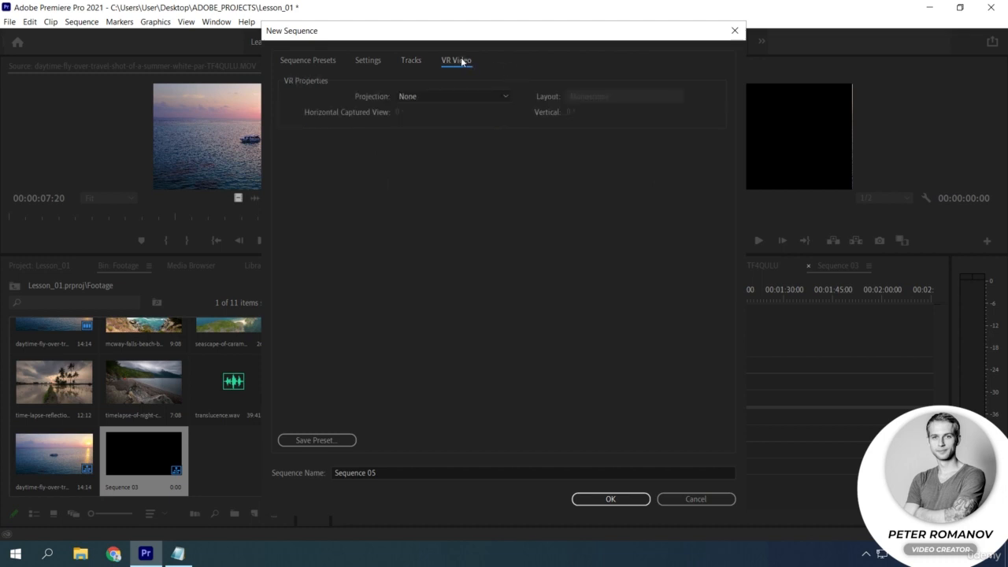
left_click(475, 95)
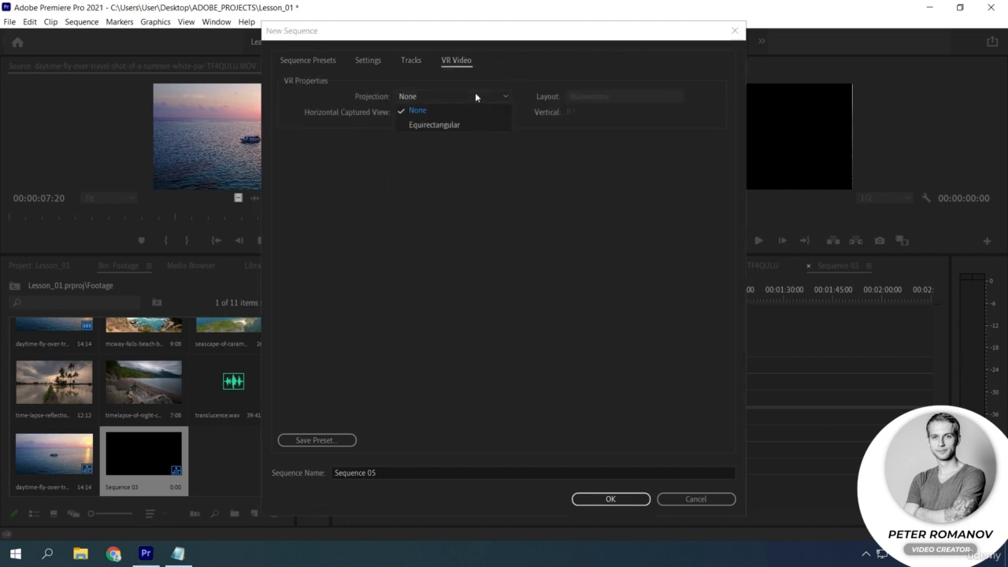
left_click(475, 96)
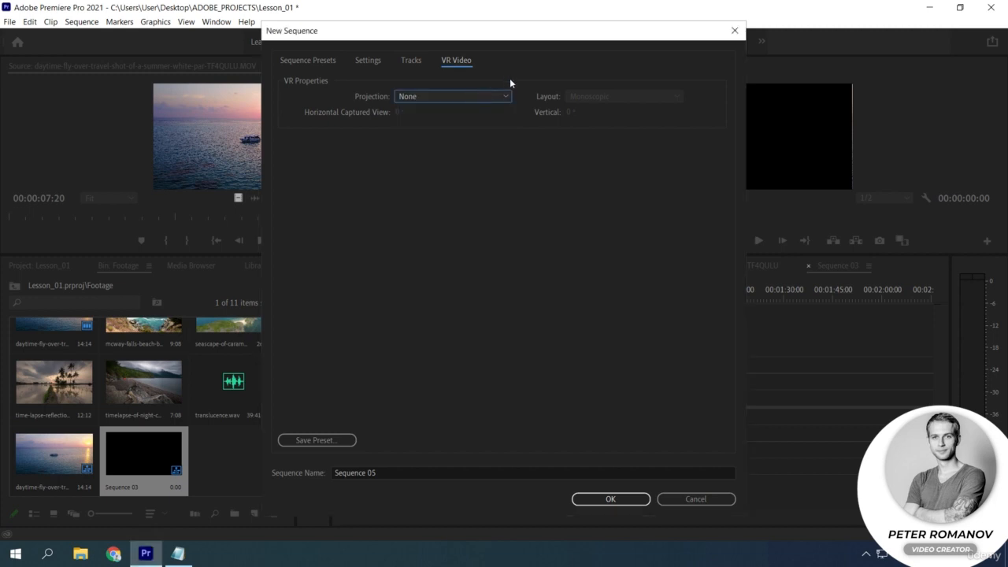